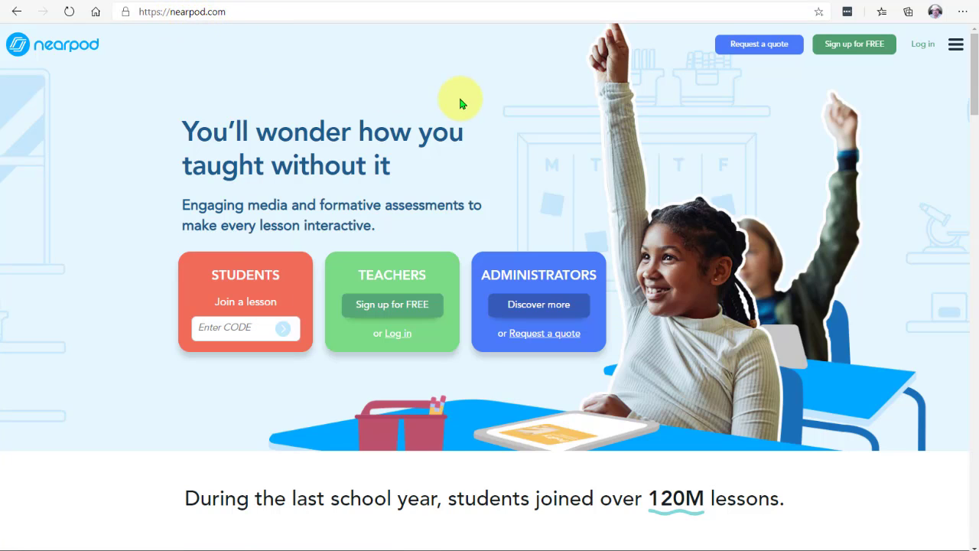
- Open the teacher login page and log in with the Office 365 account
{"action": "left_click", "coordinate": [926, 52]}
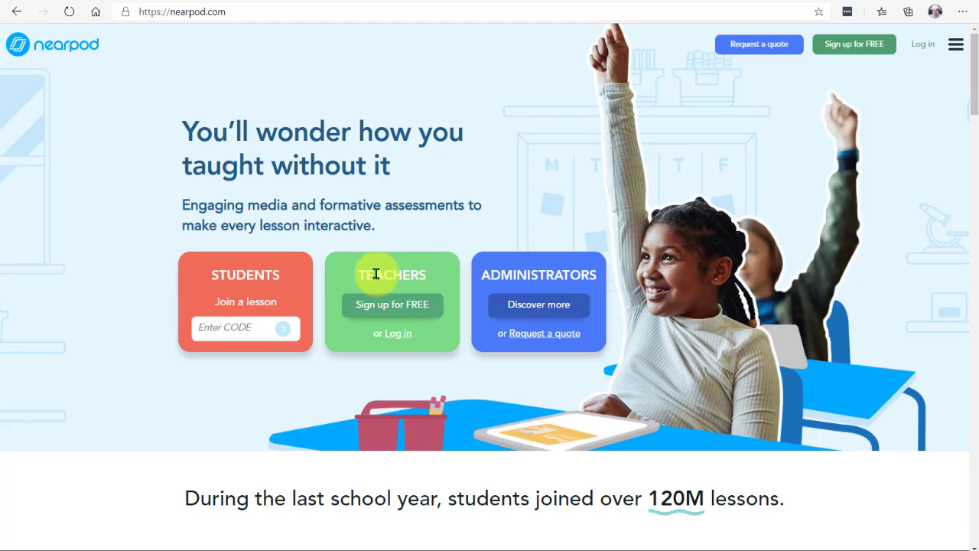
{"action": "left_click", "coordinate": [396, 335]}
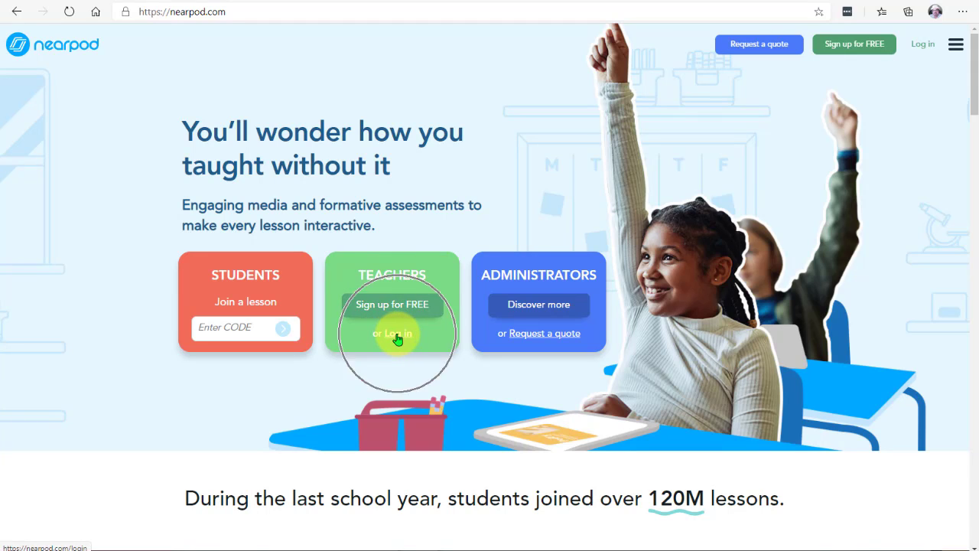
{"action": "left_click", "coordinate": [396, 335]}
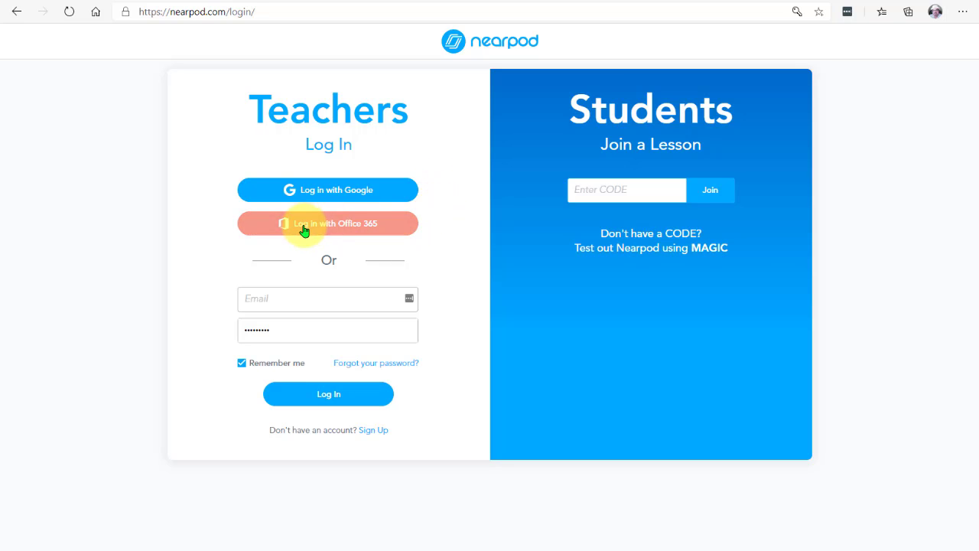
{"action": "left_click", "coordinate": [388, 228]}
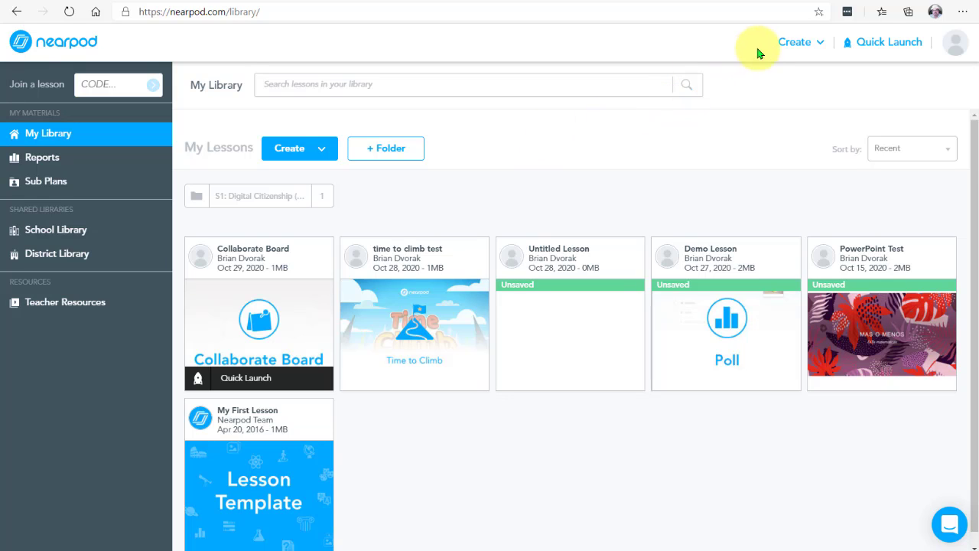
- Create a new blank lesson from My Library
{"action": "left_click", "coordinate": [821, 45]}
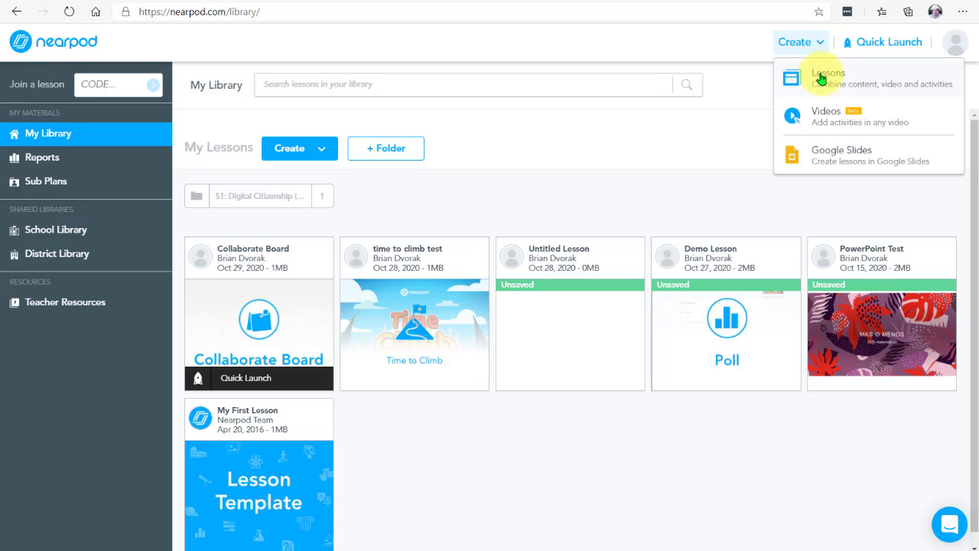
{"action": "left_click", "coordinate": [821, 43]}
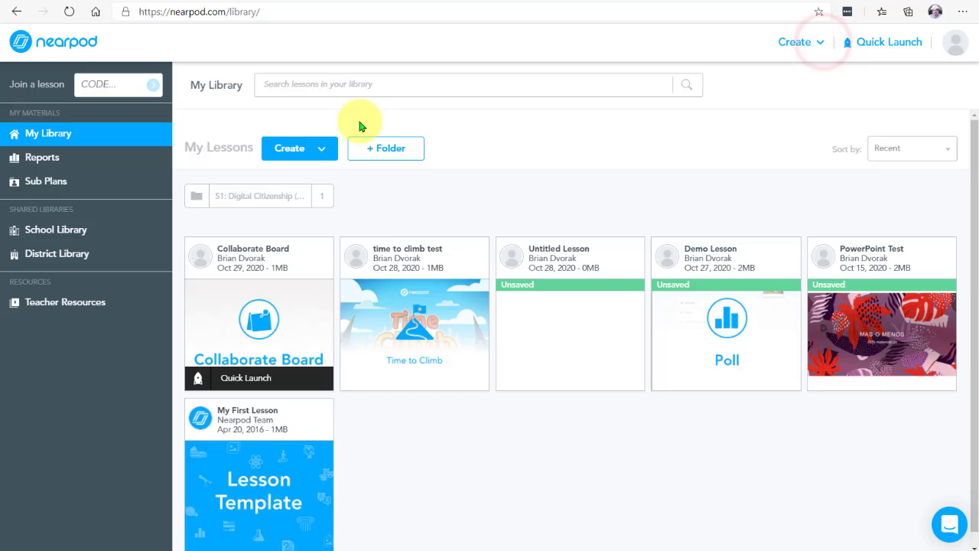
{"action": "left_click", "coordinate": [325, 152]}
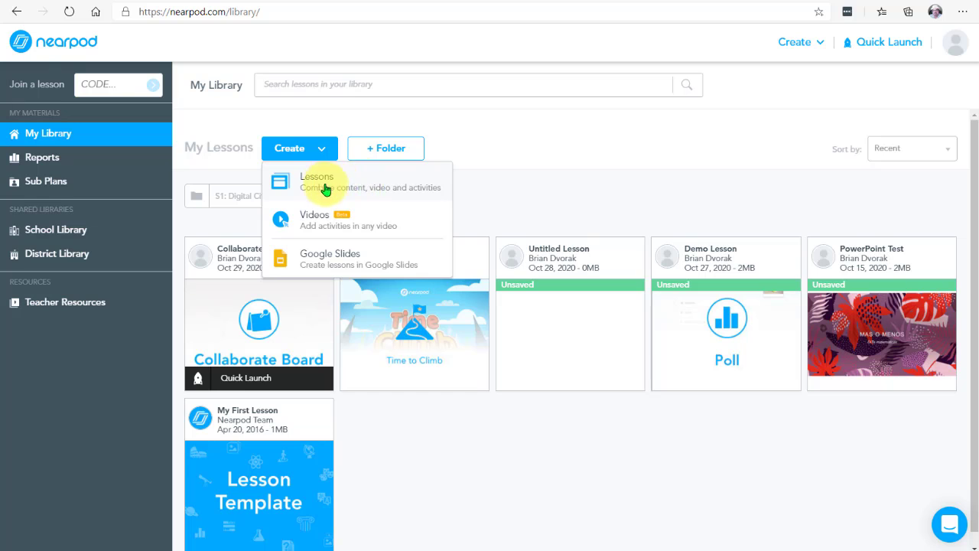
{"action": "left_click", "coordinate": [428, 186]}
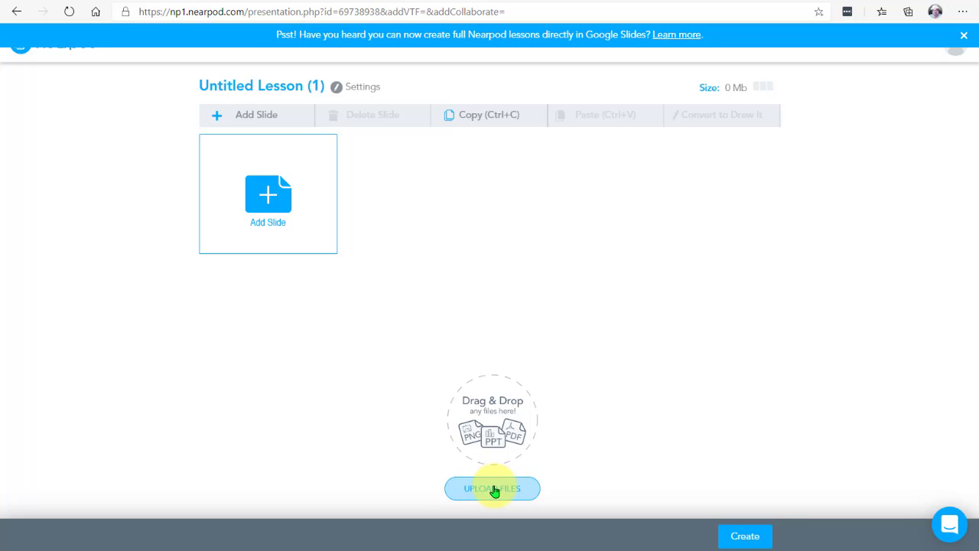
- Examine the sources for uploading images or presentations to the new lesson, including local files and OneDrive, without adding a file
{"action": "left_click", "coordinate": [493, 488]}
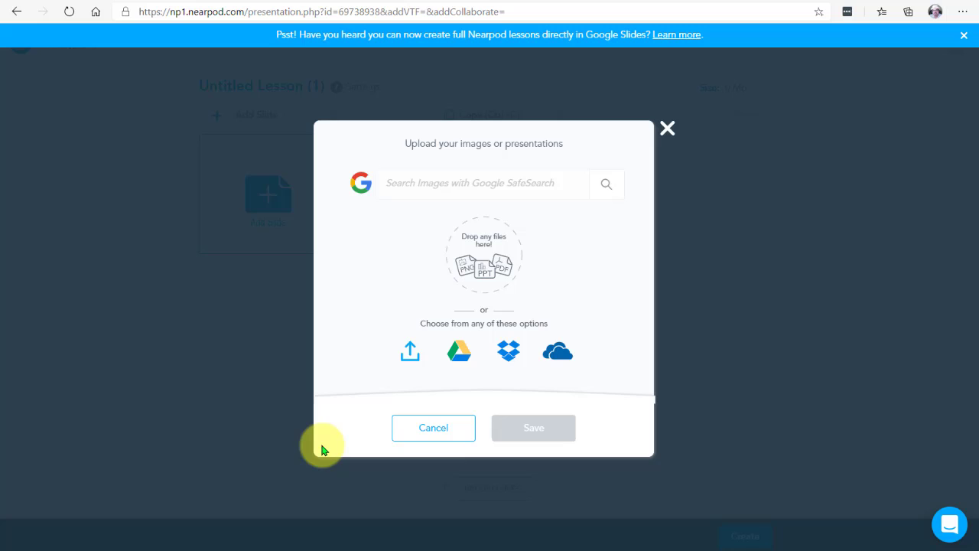
{"action": "left_click", "coordinate": [411, 357]}
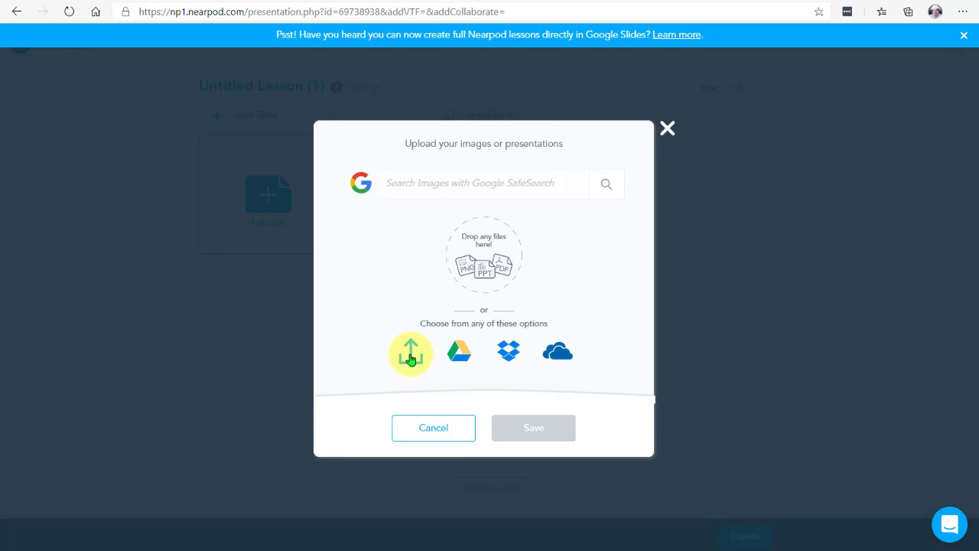
{"action": "left_click", "coordinate": [557, 357]}
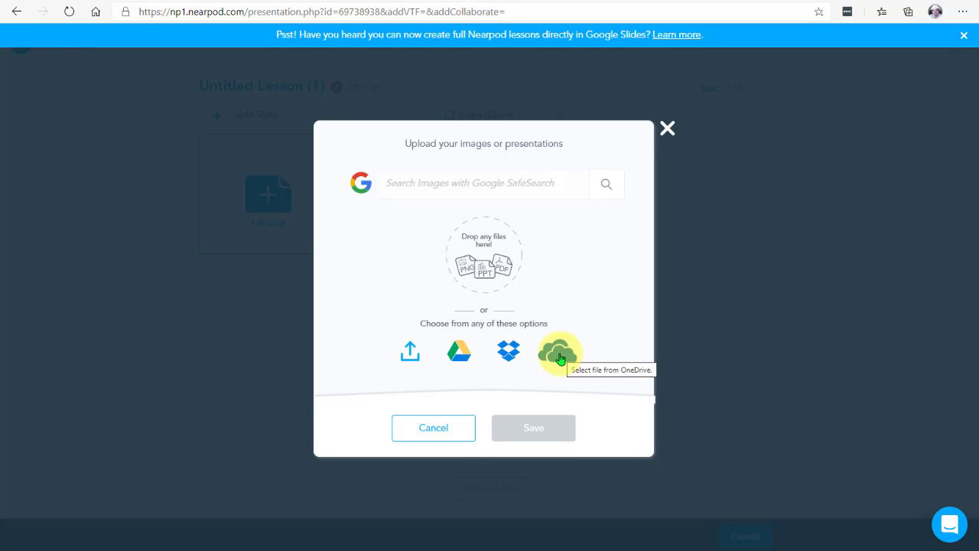
{"action": "left_click", "coordinate": [668, 128]}
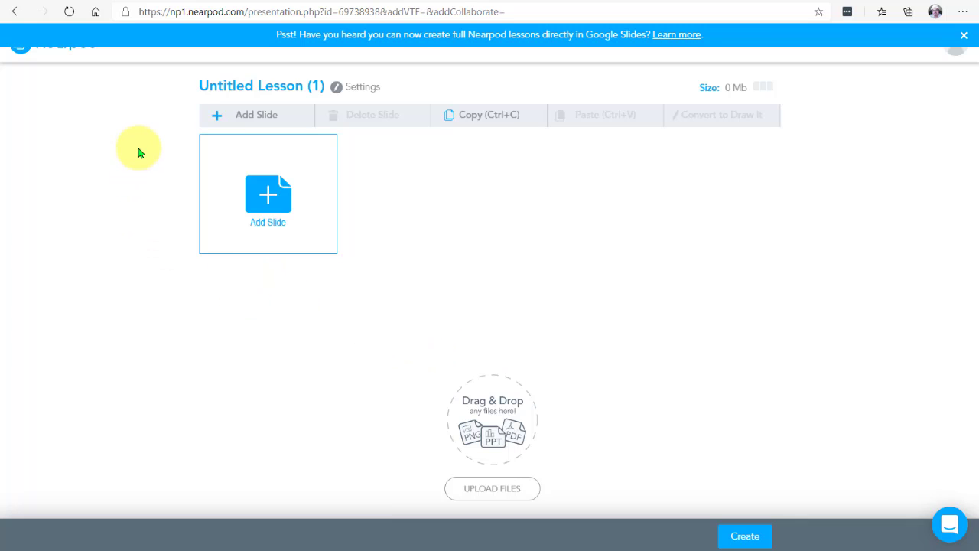
- Start adding a slide and examine the available content types and activity types
{"action": "left_click", "coordinate": [269, 203]}
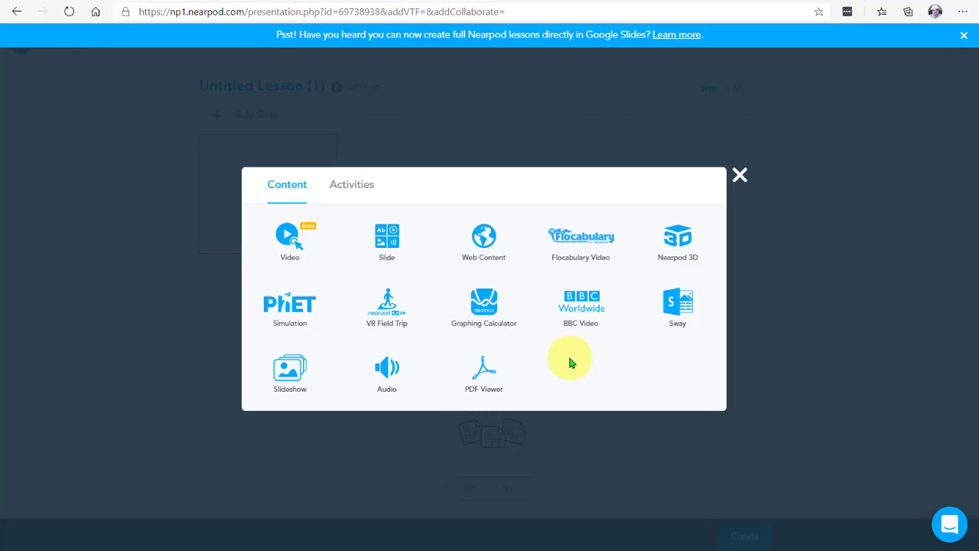
{"action": "left_click", "coordinate": [352, 188]}
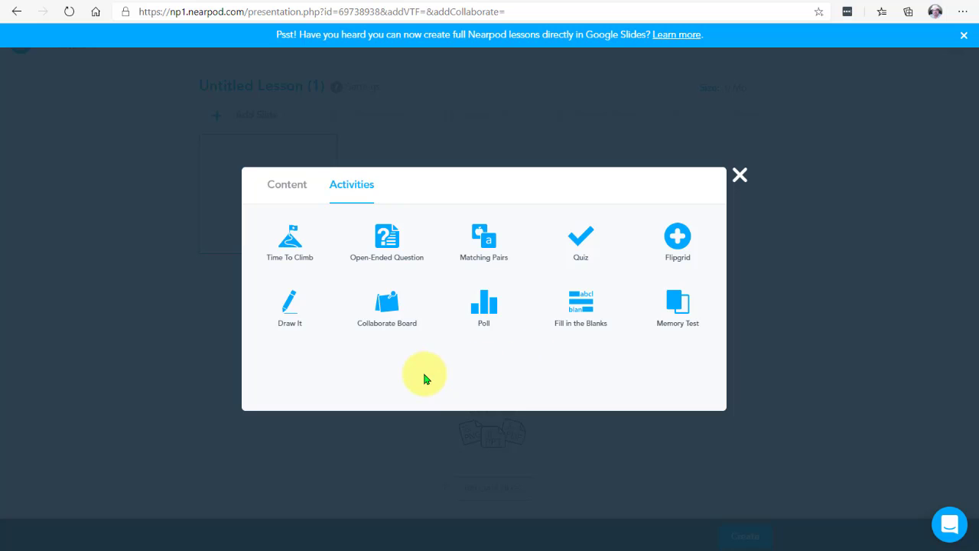
{"action": "left_click", "coordinate": [288, 189]}
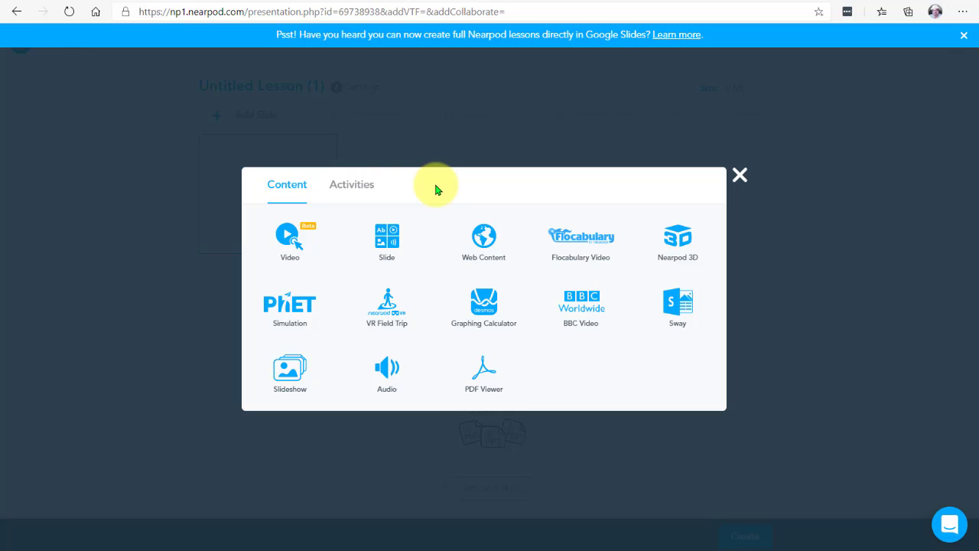
{"action": "left_click", "coordinate": [353, 189]}
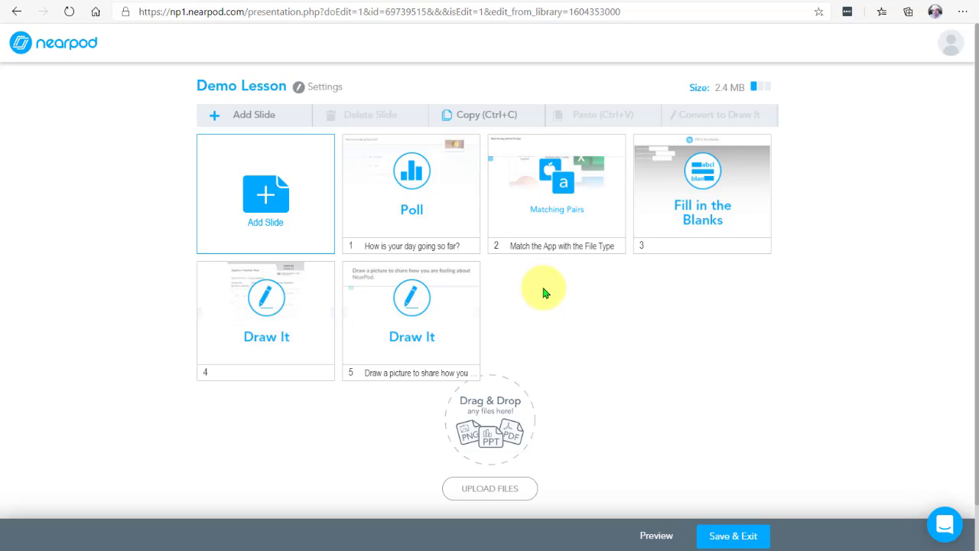
- Preview the Demo Lesson as a student, answering the poll with Swell and viewing its reference image enlarged
{"action": "left_click", "coordinate": [658, 539]}
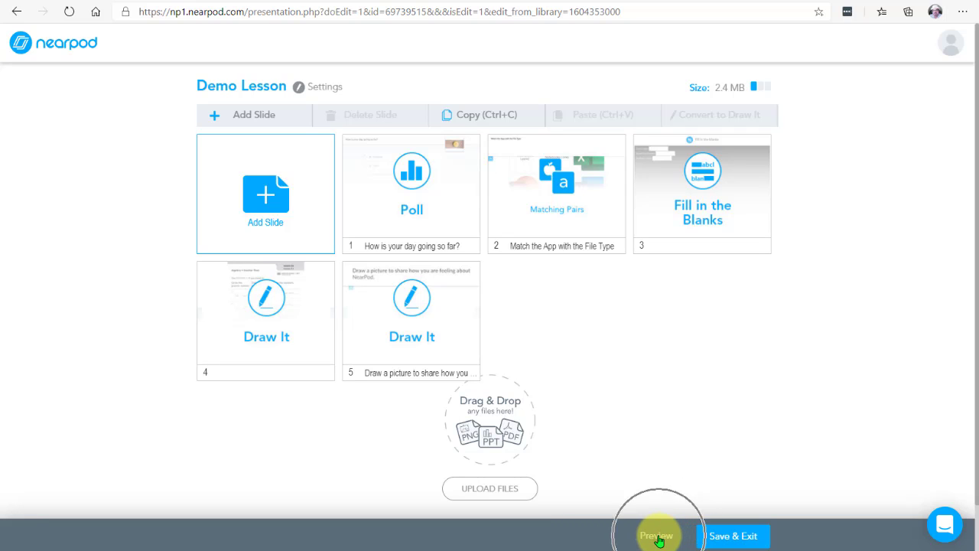
{"action": "left_click", "coordinate": [658, 538]}
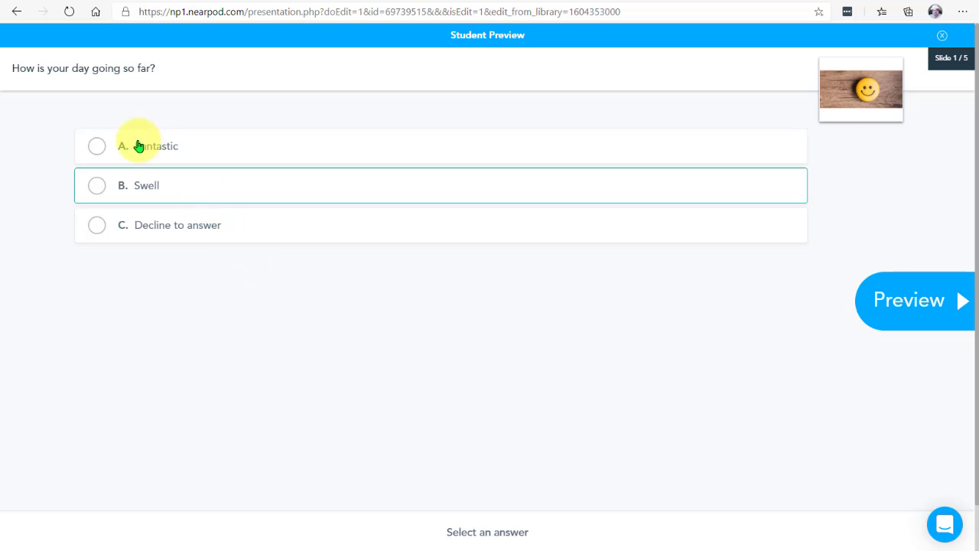
{"action": "left_click", "coordinate": [96, 185]}
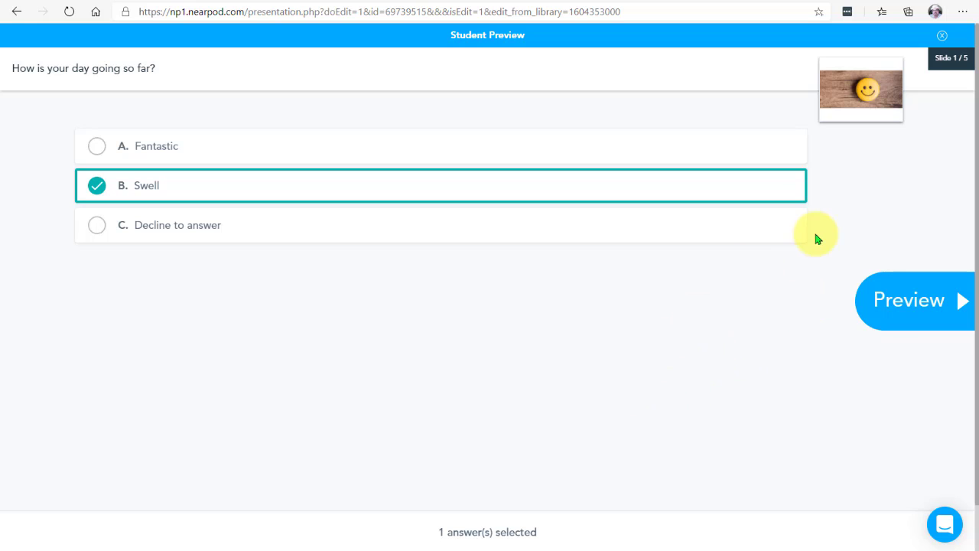
{"action": "left_click", "coordinate": [850, 95]}
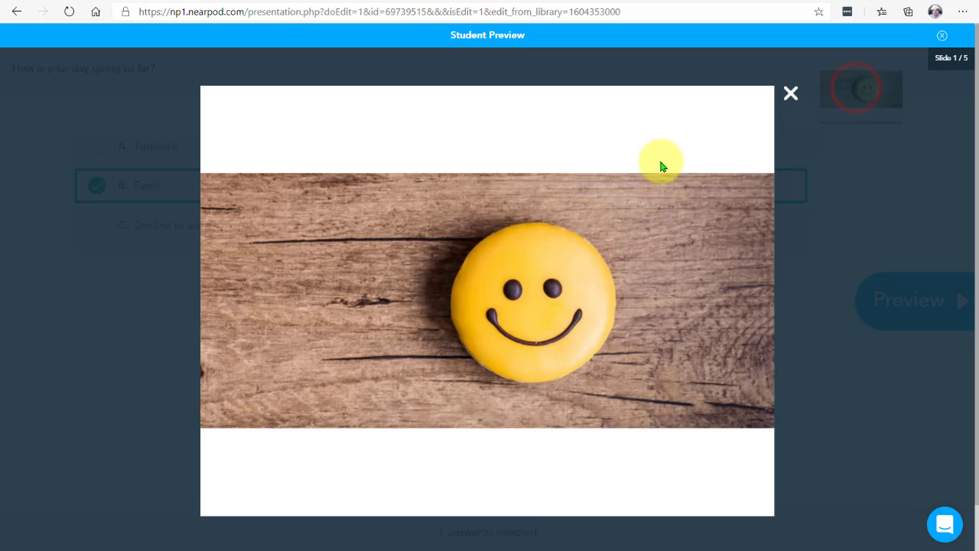
{"action": "left_click", "coordinate": [791, 93]}
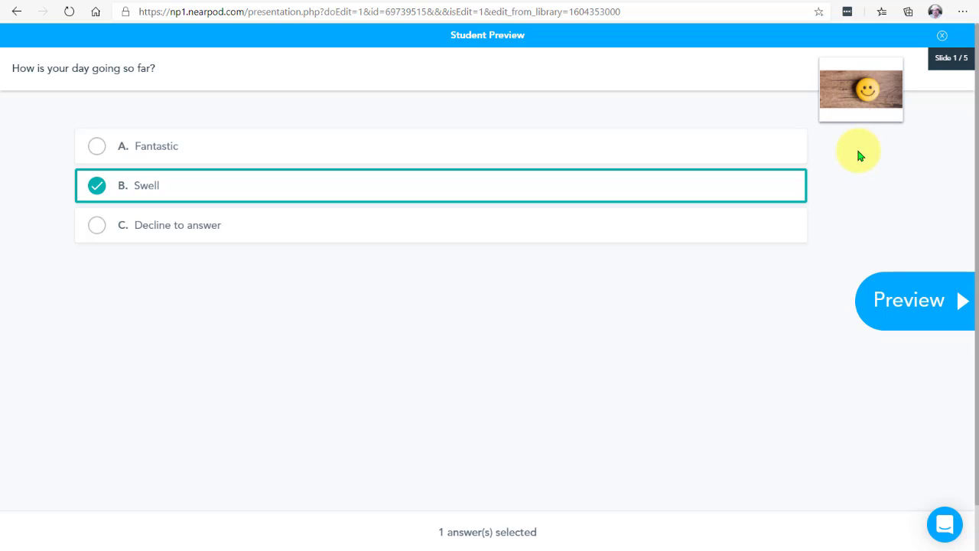
- On slide 2, match Excel, OneNote, Word and PowerPoint with their file types and dismiss the completion dialog
{"action": "left_click", "coordinate": [963, 301]}
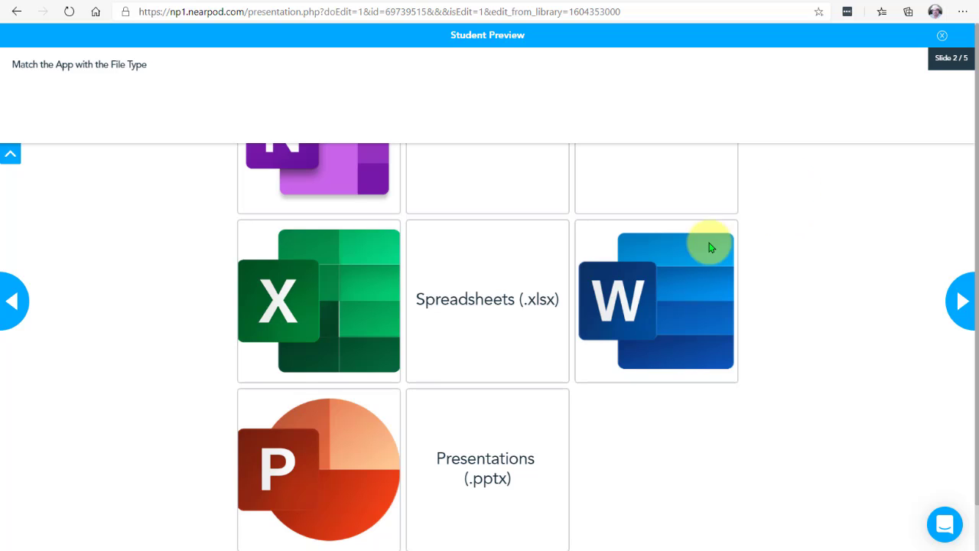
{"action": "left_click", "coordinate": [325, 300]}
{"action": "left_click", "coordinate": [447, 299]}
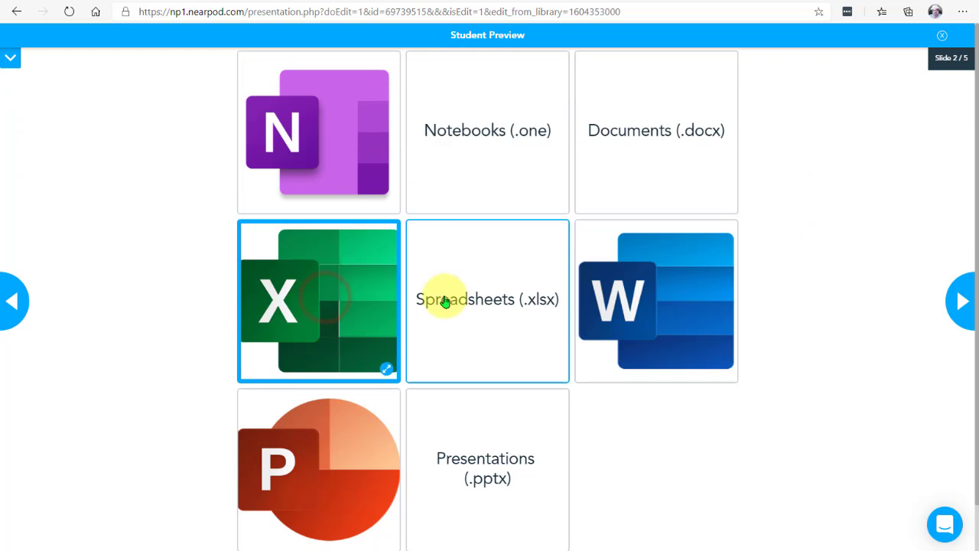
{"action": "left_click", "coordinate": [359, 148]}
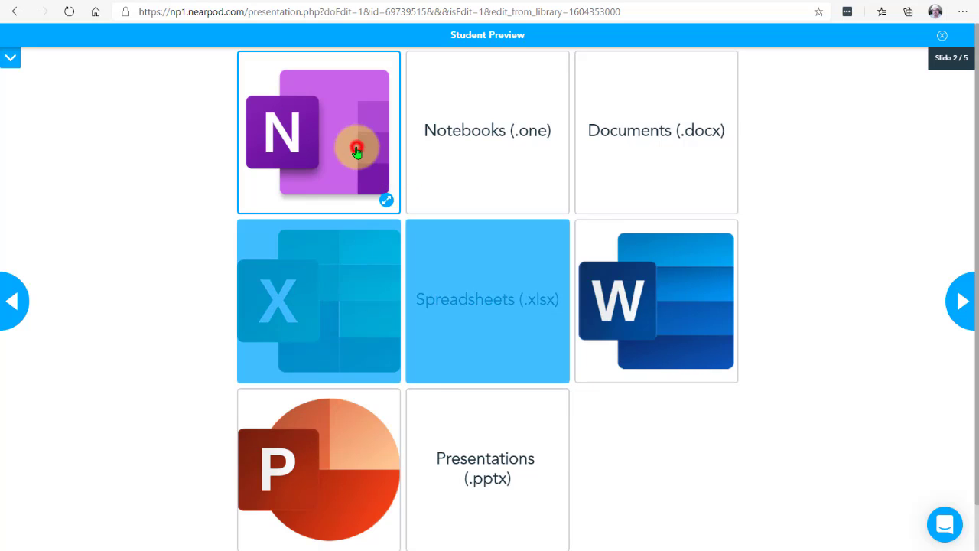
{"action": "left_click", "coordinate": [445, 133]}
{"action": "left_click", "coordinate": [587, 134]}
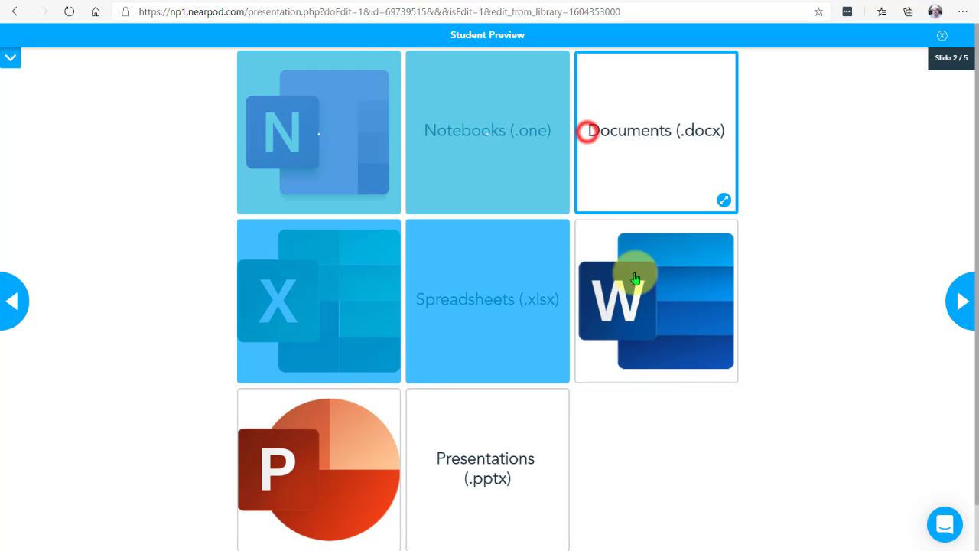
{"action": "left_click", "coordinate": [637, 289]}
{"action": "left_click", "coordinate": [329, 453]}
{"action": "left_click", "coordinate": [451, 463]}
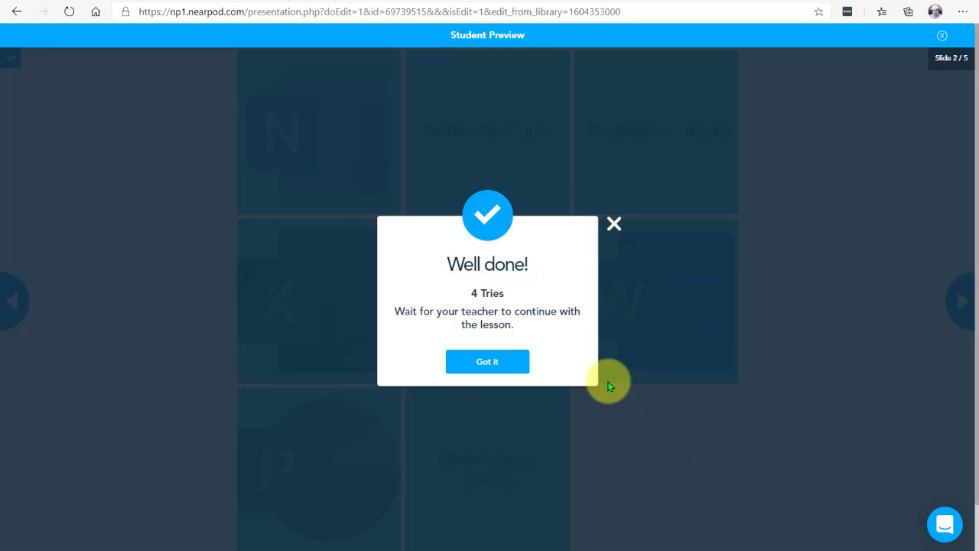
{"action": "left_click", "coordinate": [511, 364]}
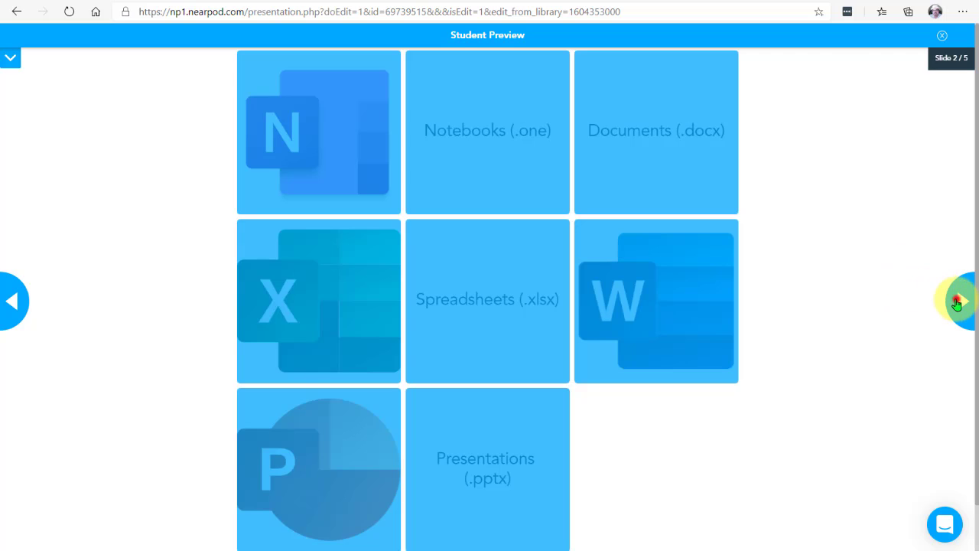
- Fill slide 3's blanks with presentations for Excel, spreadsheets for PowerPoint and notebooks for OneNote, submit them and close the result
{"action": "left_click", "coordinate": [955, 300]}
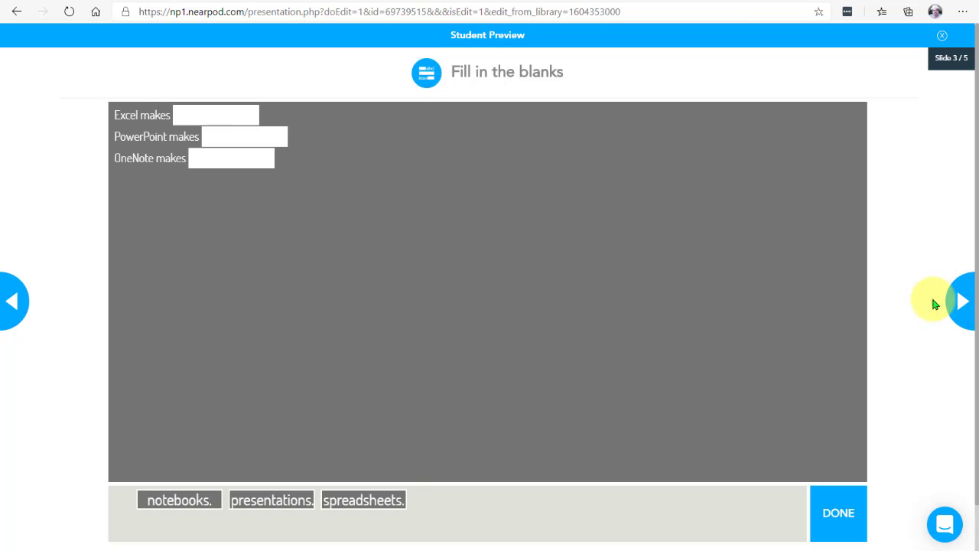
{"action": "left_click_drag", "start_coordinate": [179, 499], "coordinate": [230, 160]}
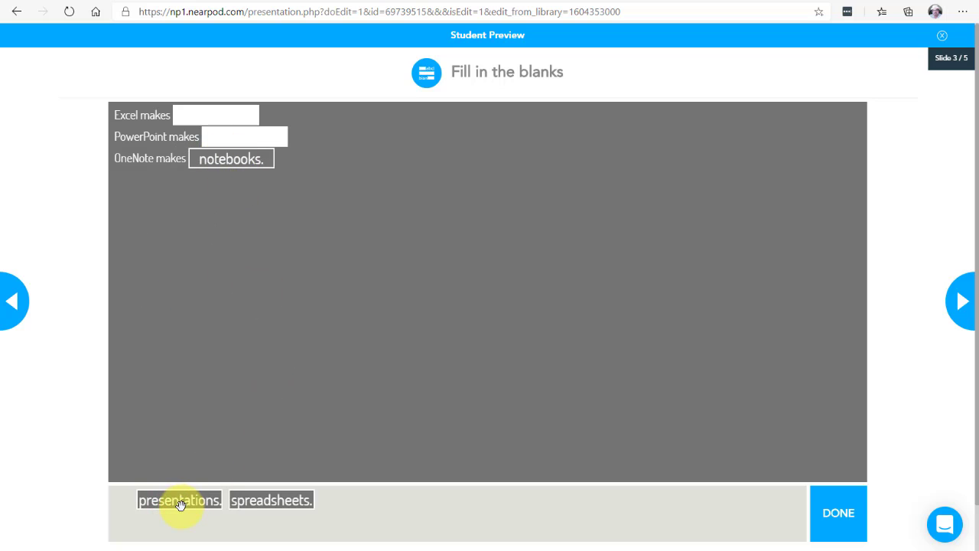
{"action": "left_click_drag", "start_coordinate": [181, 501], "coordinate": [216, 122]}
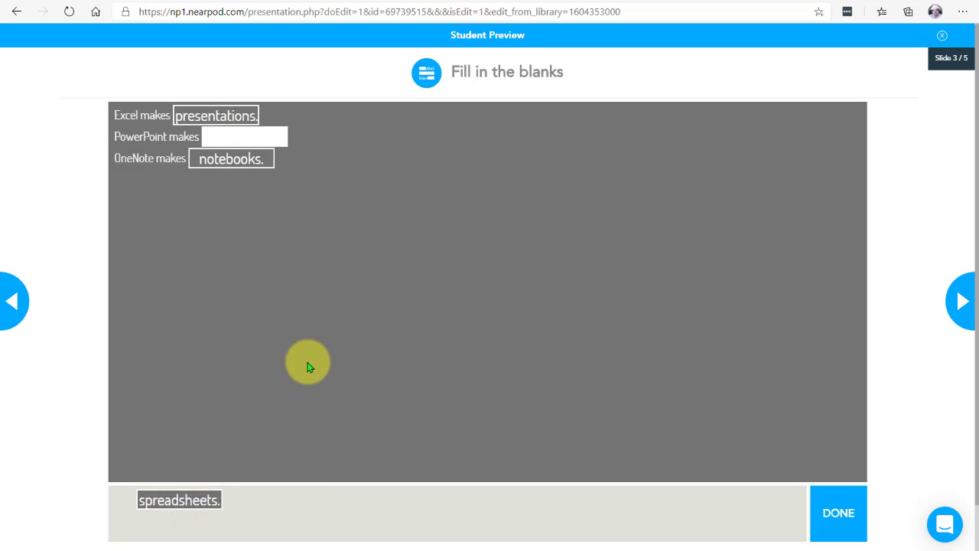
{"action": "left_click_drag", "start_coordinate": [202, 495], "coordinate": [258, 135]}
{"action": "left_click", "coordinate": [823, 499]}
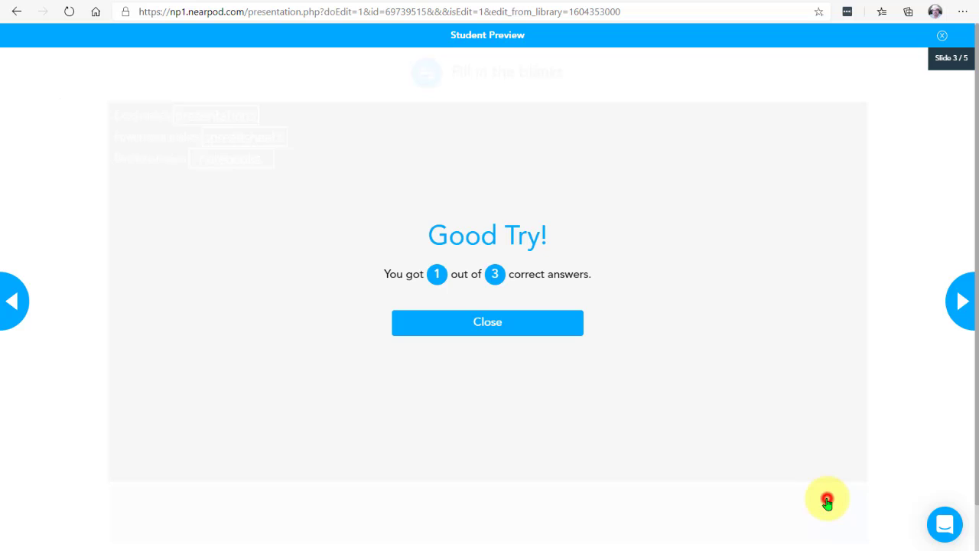
{"action": "left_click", "coordinate": [529, 321]}
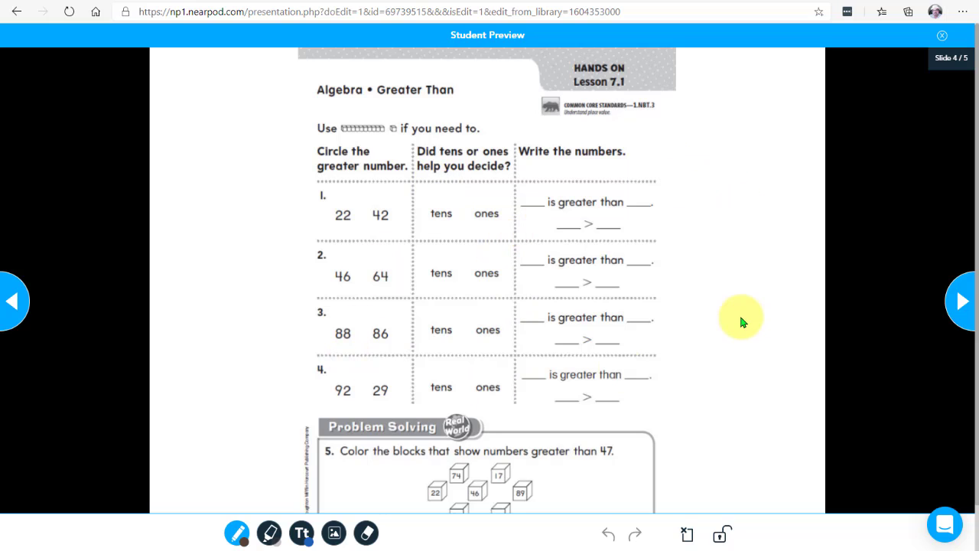
- On slide 4's worksheet, circle 22, 64 and 88 in problems 1 to 3 with a red pen
{"action": "left_click", "coordinate": [237, 534]}
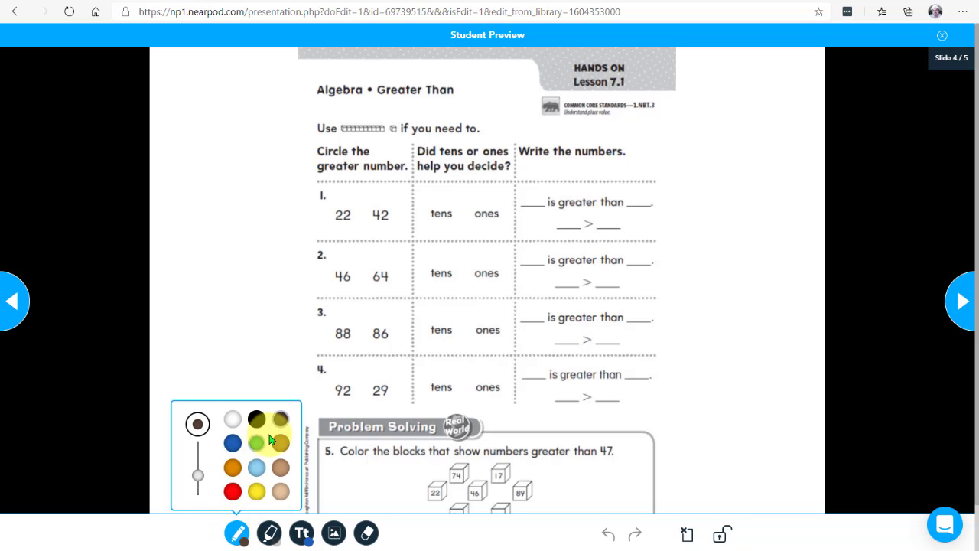
{"action": "left_click", "coordinate": [232, 492]}
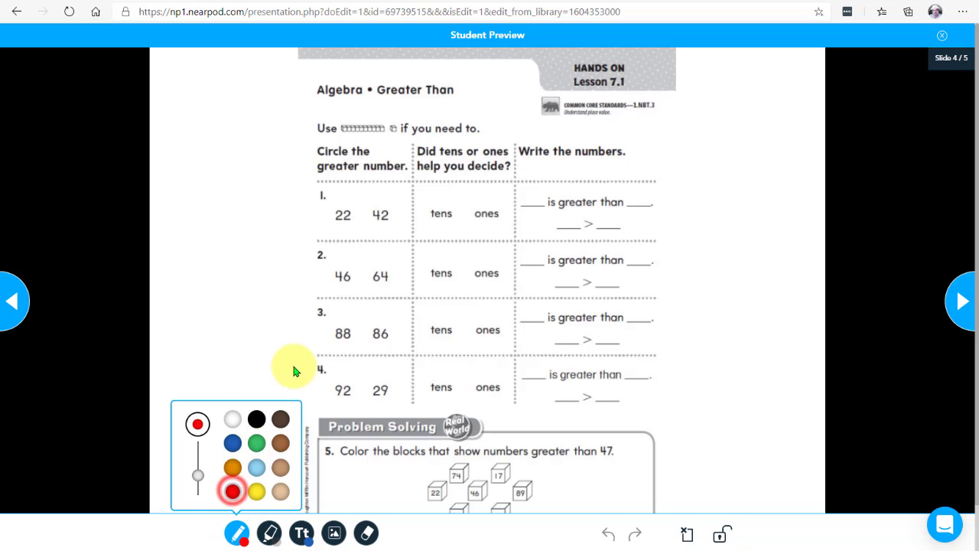
{"action": "mouse_move", "coordinate": [346, 201]}
{"action": "left_mouse_down"}
{"action": "mouse_move", "coordinate": [345, 225]}
{"action": "mouse_move", "coordinate": [346, 193]}
{"action": "left_mouse_up"}
{"action": "mouse_move", "coordinate": [376, 251]}
{"action": "left_mouse_down"}
{"action": "mouse_move", "coordinate": [385, 300]}
{"action": "mouse_move", "coordinate": [387, 264]}
{"action": "mouse_move", "coordinate": [375, 255]}
{"action": "left_mouse_up"}
{"action": "mouse_move", "coordinate": [345, 317]}
{"action": "left_mouse_down"}
{"action": "mouse_move", "coordinate": [330, 326]}
{"action": "mouse_move", "coordinate": [354, 327]}
{"action": "mouse_move", "coordinate": [340, 325]}
{"action": "left_mouse_up"}
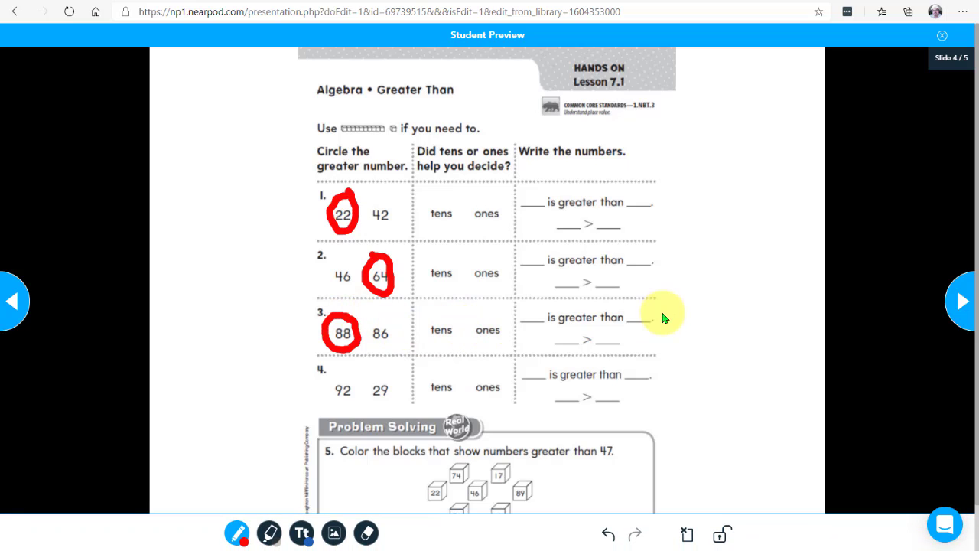
- On slide 5 of the student preview, examine the pen, highlighter, text and image options for the drawing activity
{"action": "left_click", "coordinate": [958, 302]}
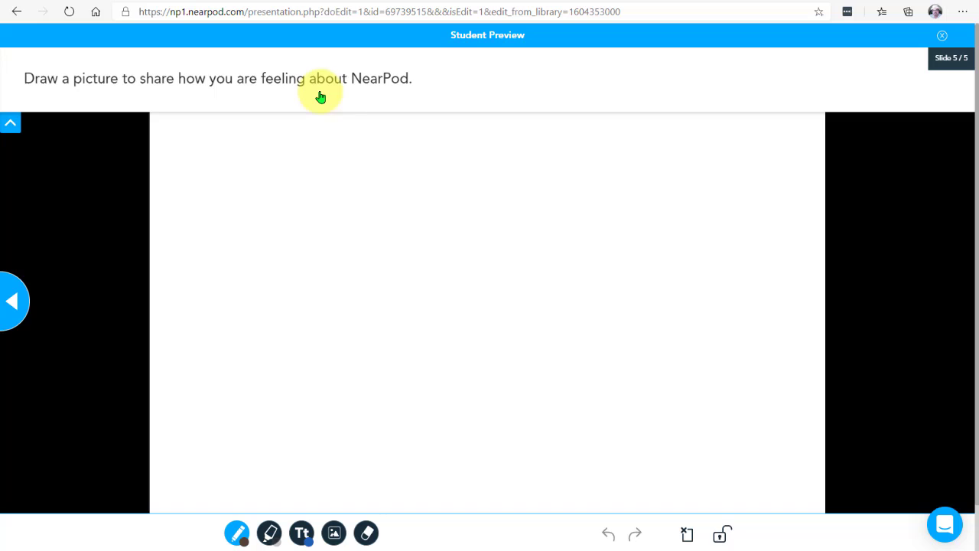
{"action": "left_click", "coordinate": [237, 532]}
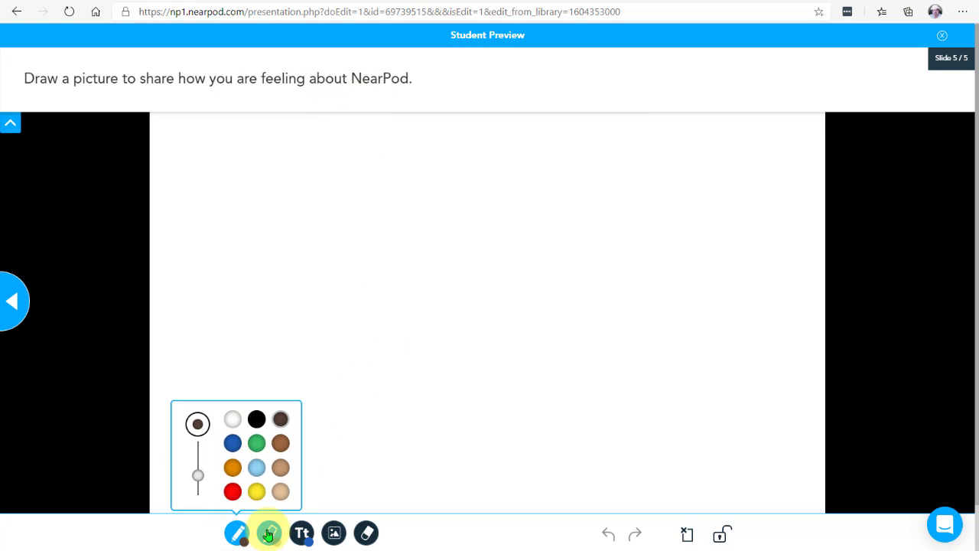
{"action": "left_click", "coordinate": [269, 529]}
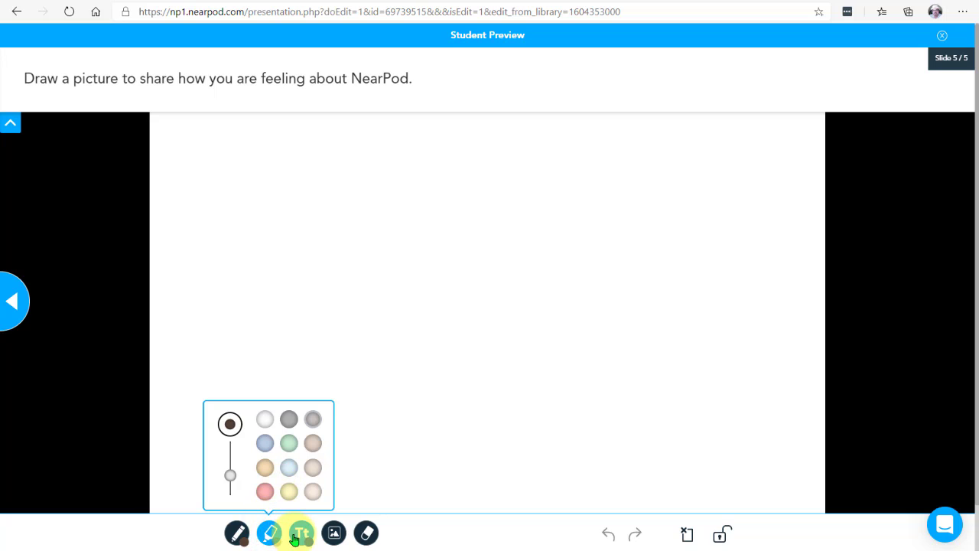
{"action": "left_click", "coordinate": [302, 532]}
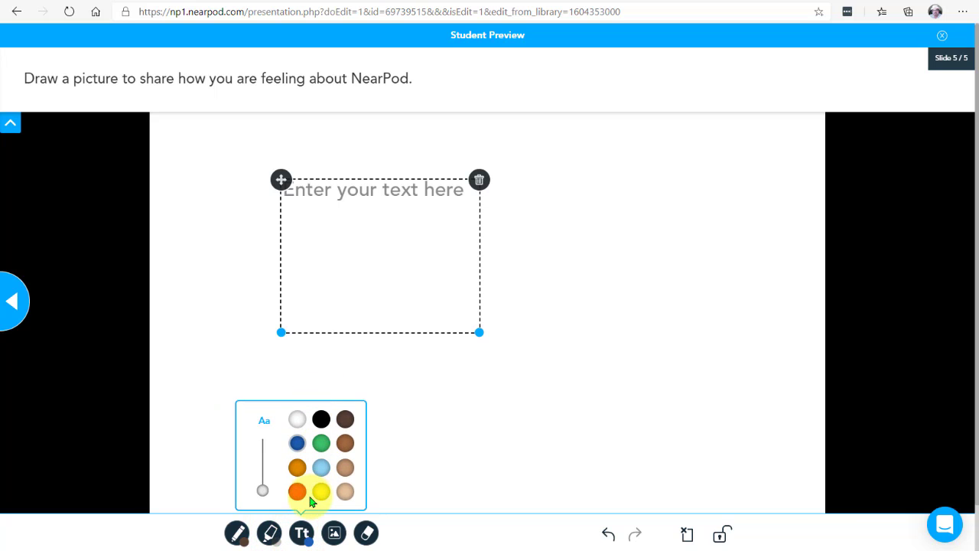
{"action": "left_click", "coordinate": [333, 532]}
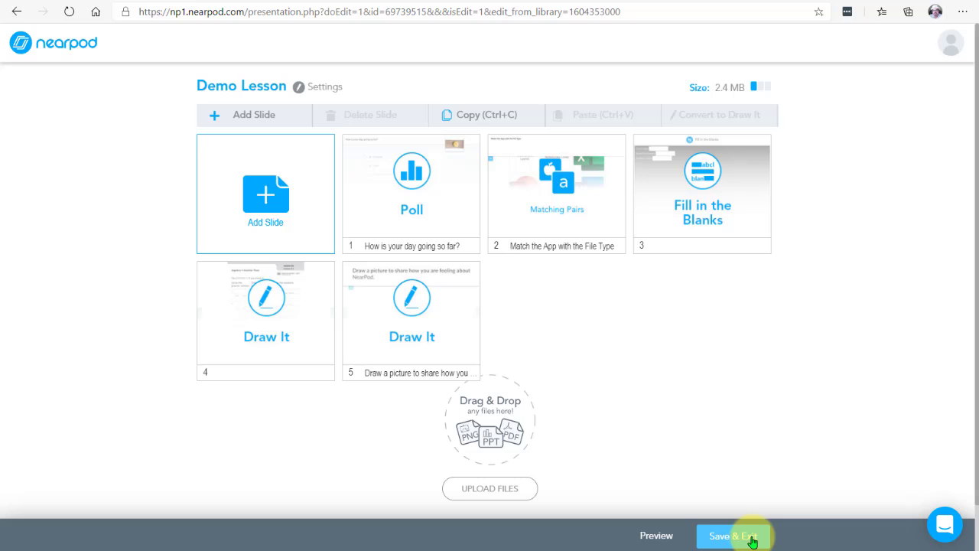
- Save the Demo Lesson and exit the lesson editor to the My Lessons library
{"action": "left_click", "coordinate": [723, 540]}
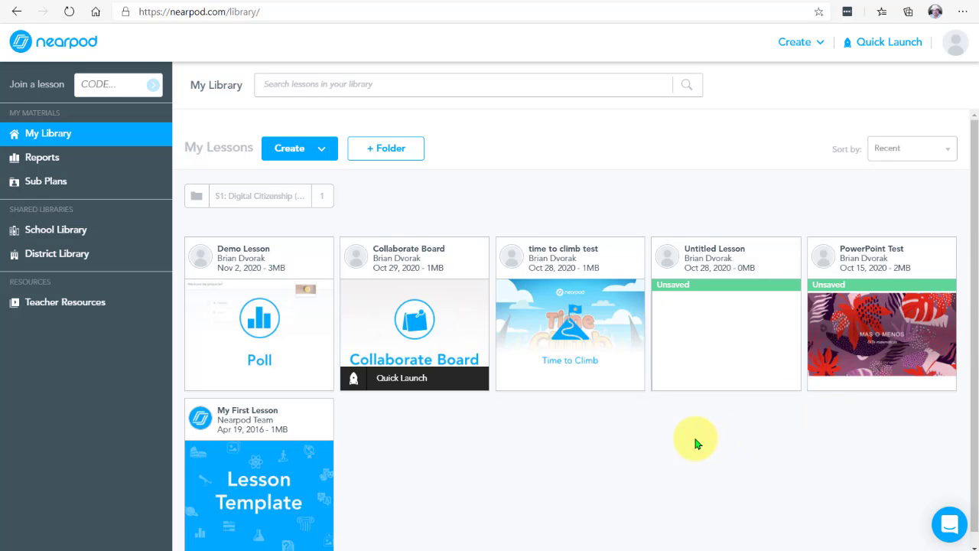
{"action": "left_click", "coordinate": [397, 153]}
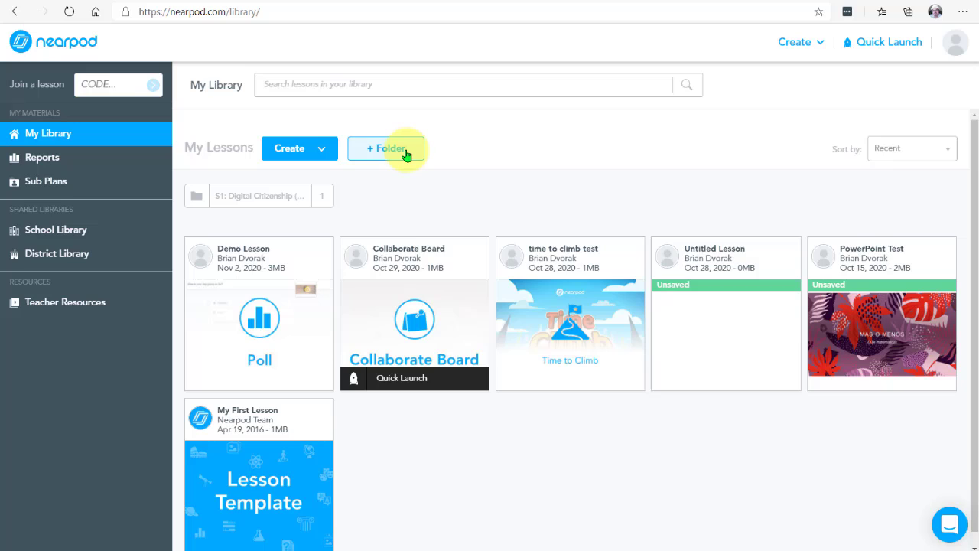